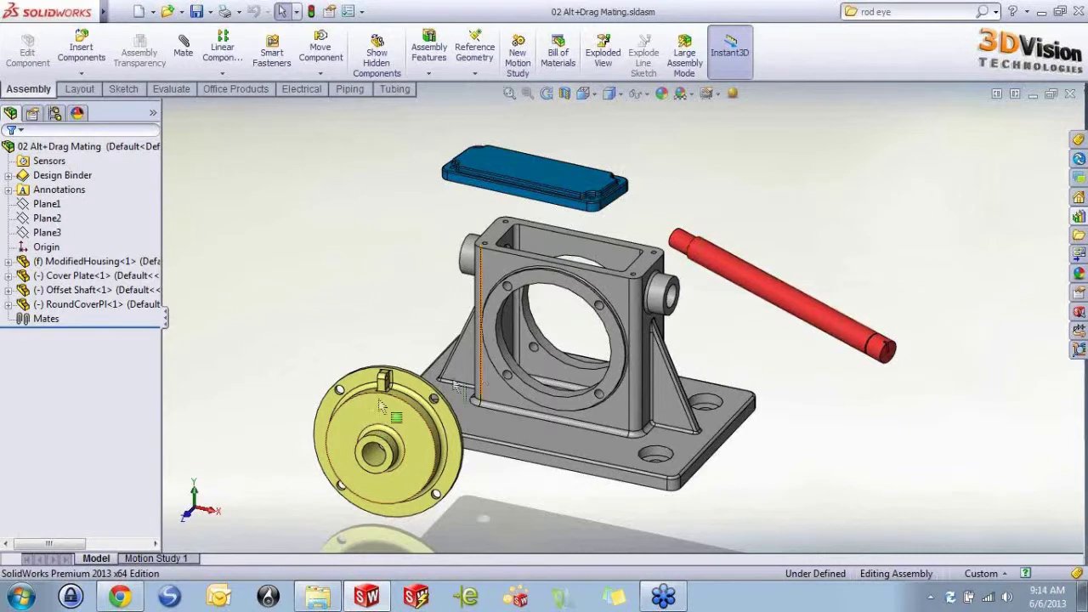
Step: Open the yellow RoundCoverPl part beside the assembly, orient it with its hub facing forward, and widen the assembly window
{"action": "left_click", "coordinate": [400, 421]}
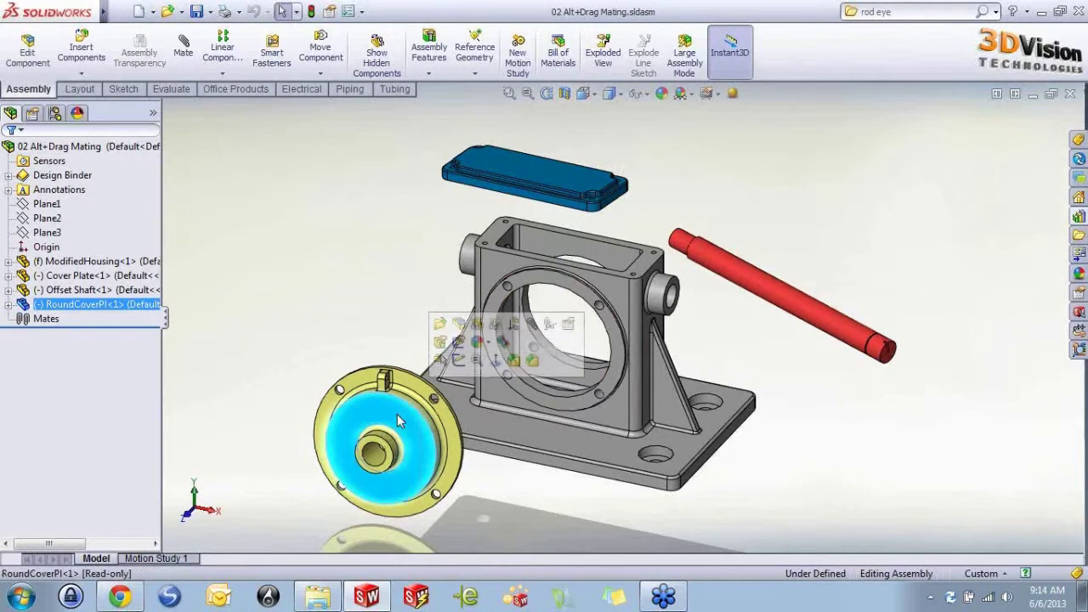
{"action": "left_click", "coordinate": [440, 324]}
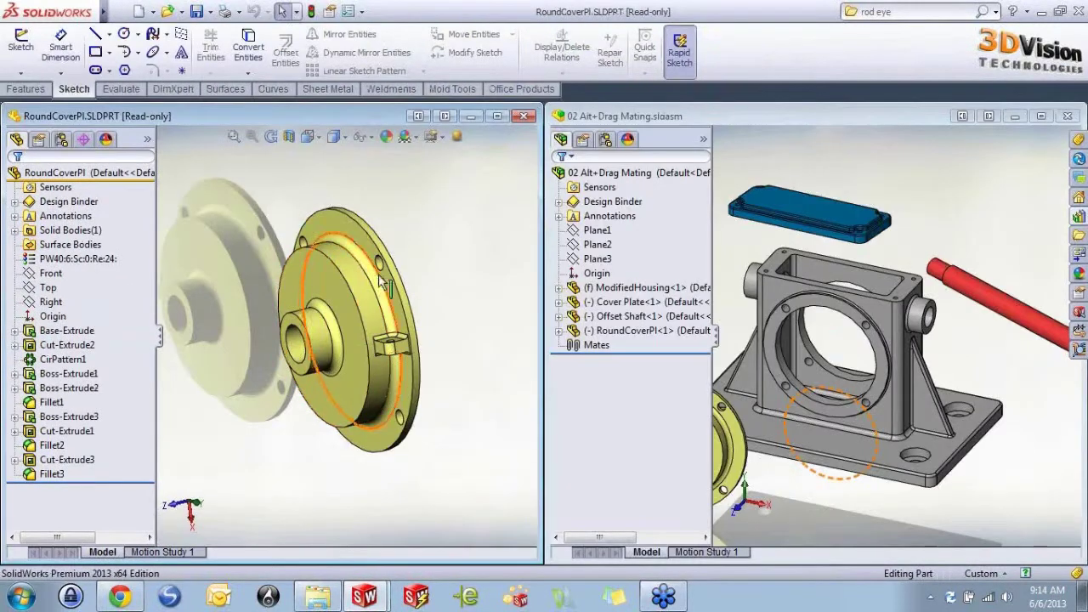
{"action": "middle_click_drag", "start_coordinate": [366, 255], "coordinate": [500, 176]}
{"action": "middle_click_drag", "start_coordinate": [762, 223], "coordinate": [874, 236]}
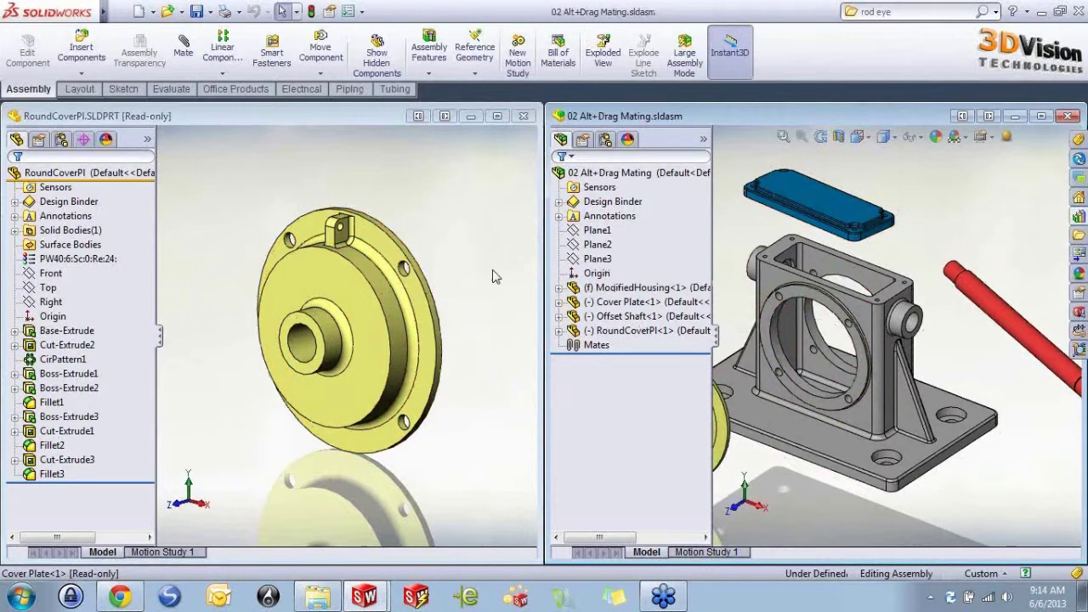
{"action": "left_click_drag", "start_coordinate": [542, 290], "coordinate": [425, 280]}
{"action": "left_click_drag", "start_coordinate": [544, 289], "coordinate": [428, 293]}
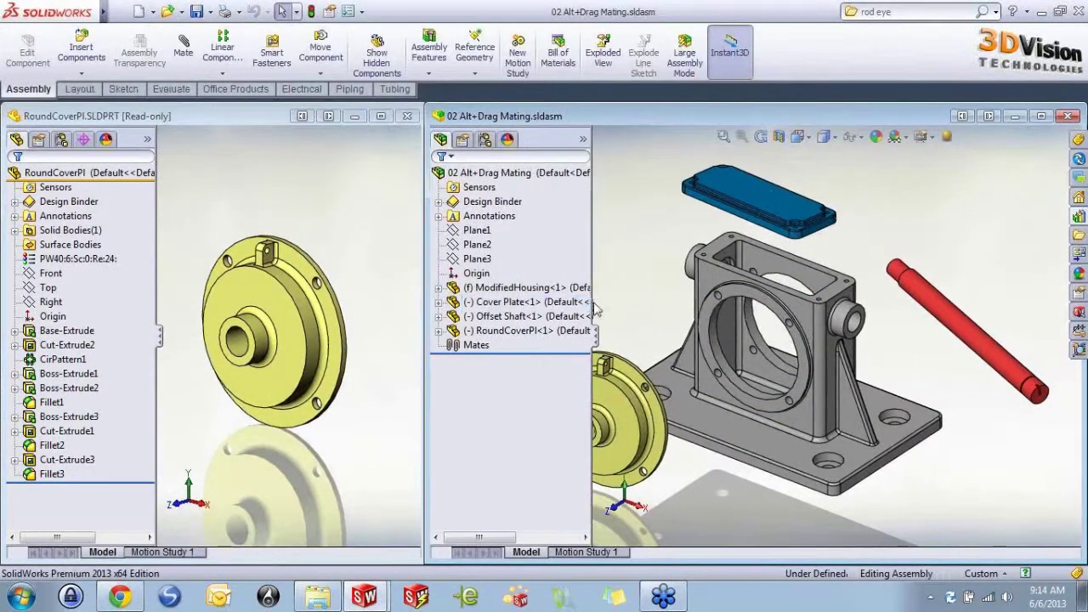
{"action": "scroll", "coordinate": [687, 355], "scroll_direction": "down", "scroll_amount": 2}
{"action": "scroll", "coordinate": [687, 355], "scroll_direction": "down", "scroll_amount": 2}
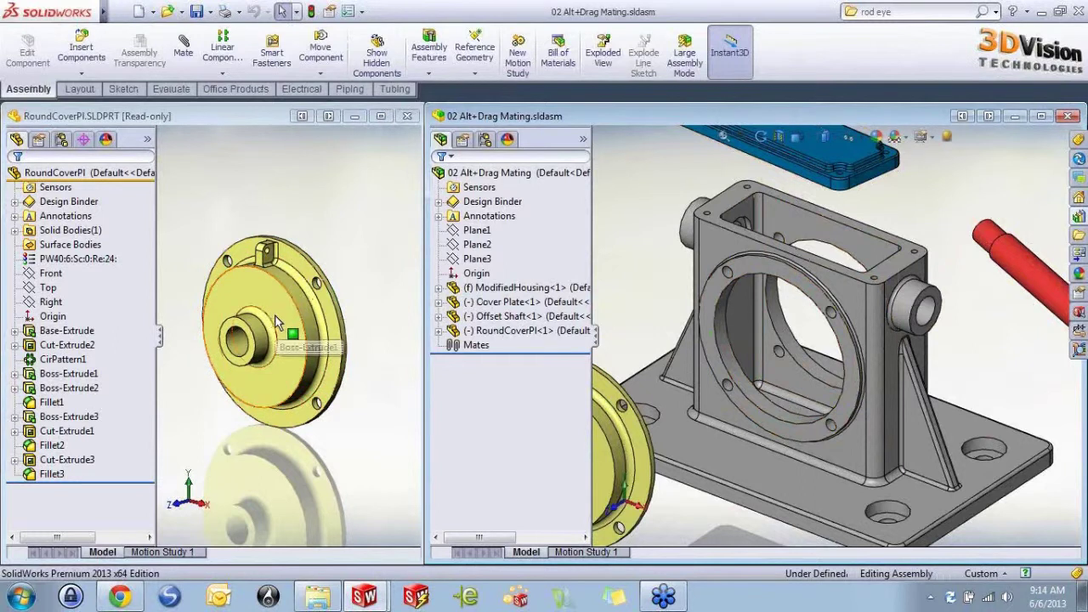
{"action": "left_click_drag", "start_coordinate": [282, 313], "coordinate": [634, 293]}
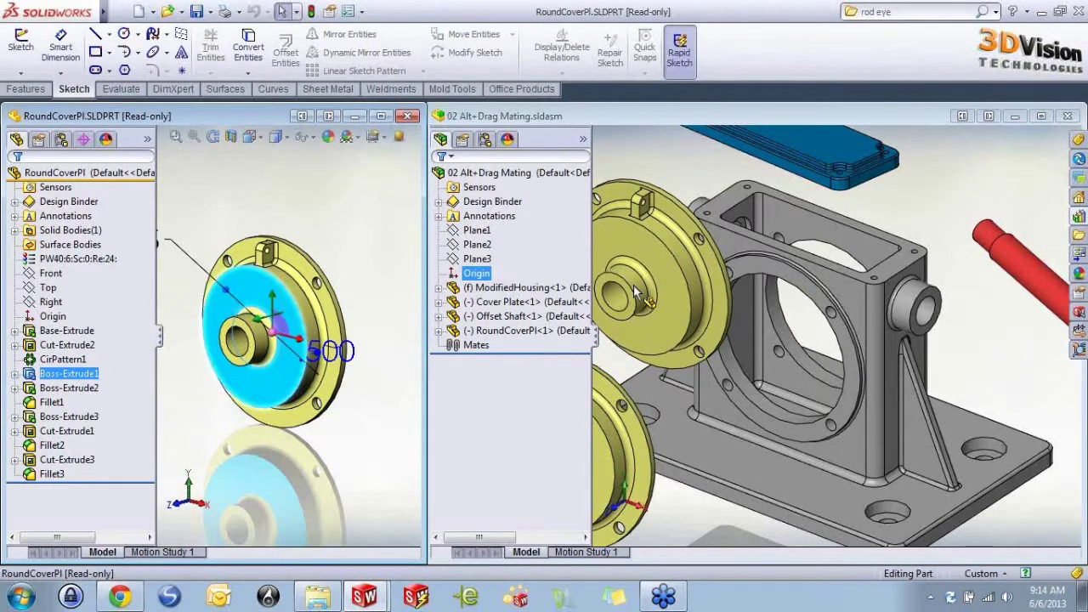
{"action": "left_click_drag", "start_coordinate": [636, 294], "coordinate": [897, 281], "text": "alt"}
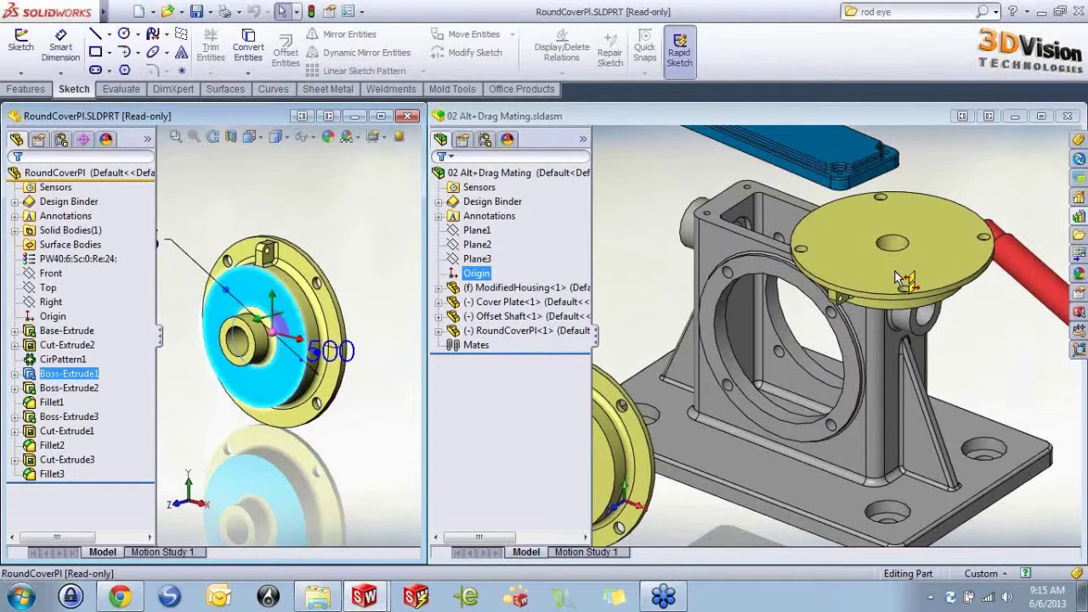
{"action": "left_click_drag", "start_coordinate": [897, 280], "coordinate": [356, 276], "text": "alt"}
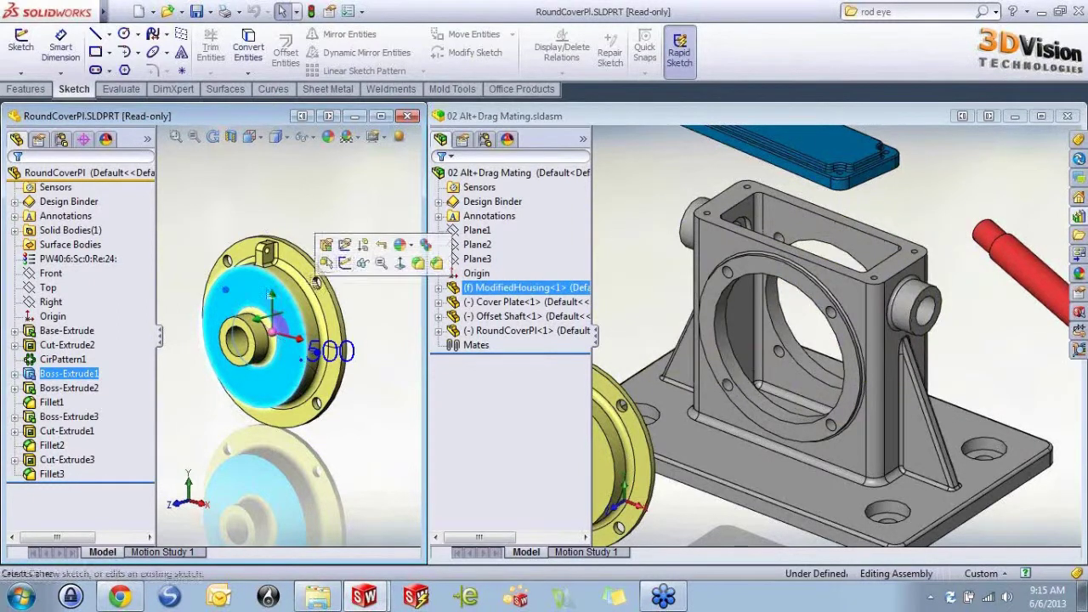
{"action": "left_click", "coordinate": [643, 269]}
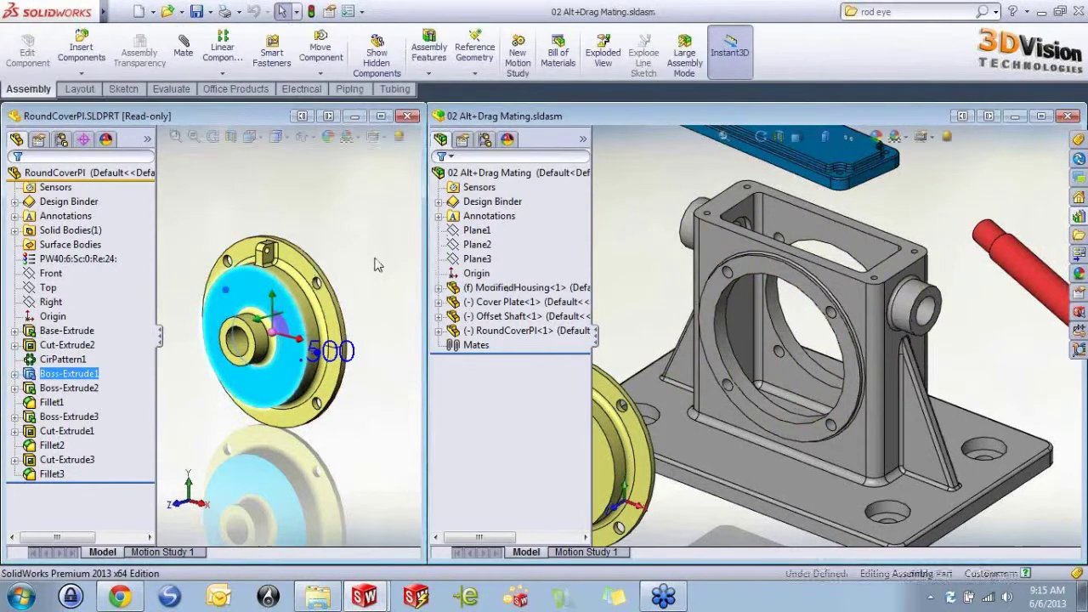
{"action": "left_click", "coordinate": [376, 251]}
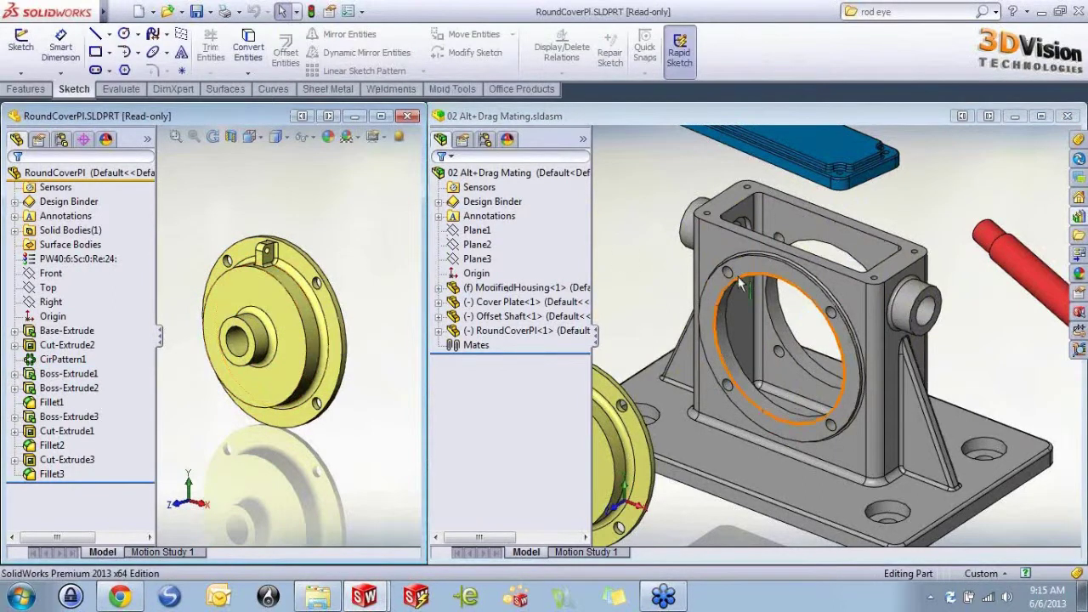
{"action": "left_click_drag", "start_coordinate": [302, 304], "coordinate": [311, 238]}
{"action": "left_click", "coordinate": [344, 235]}
{"action": "left_click", "coordinate": [36, 179]}
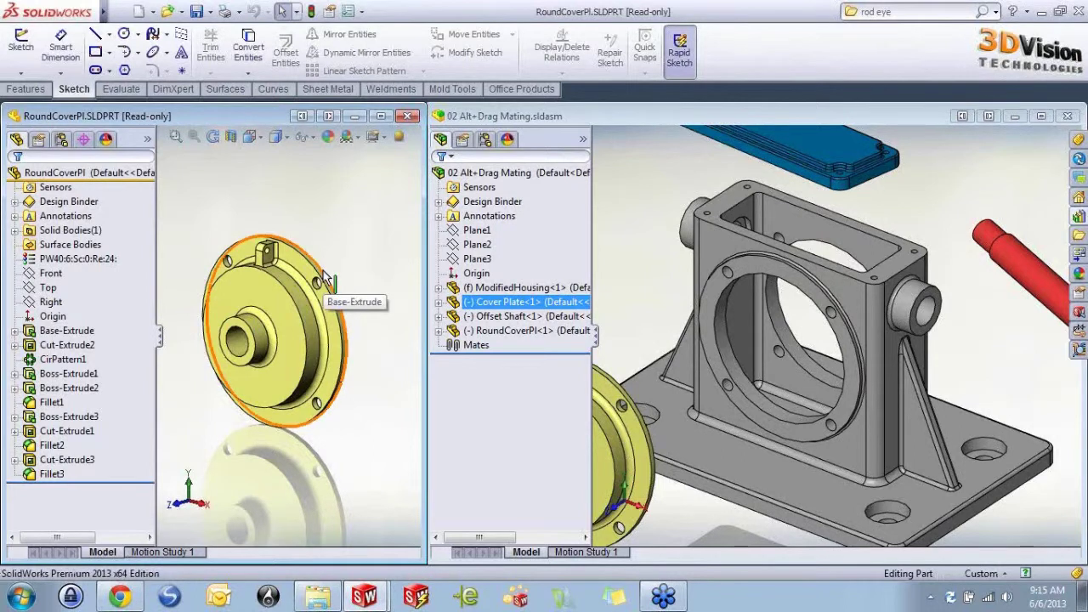
Step: Insert a second RoundCoverPl by its flange's circular edge, mating it to the housing's front circular opening with the bolt holes aligned
{"action": "left_click_drag", "start_coordinate": [323, 276], "coordinate": [625, 247]}
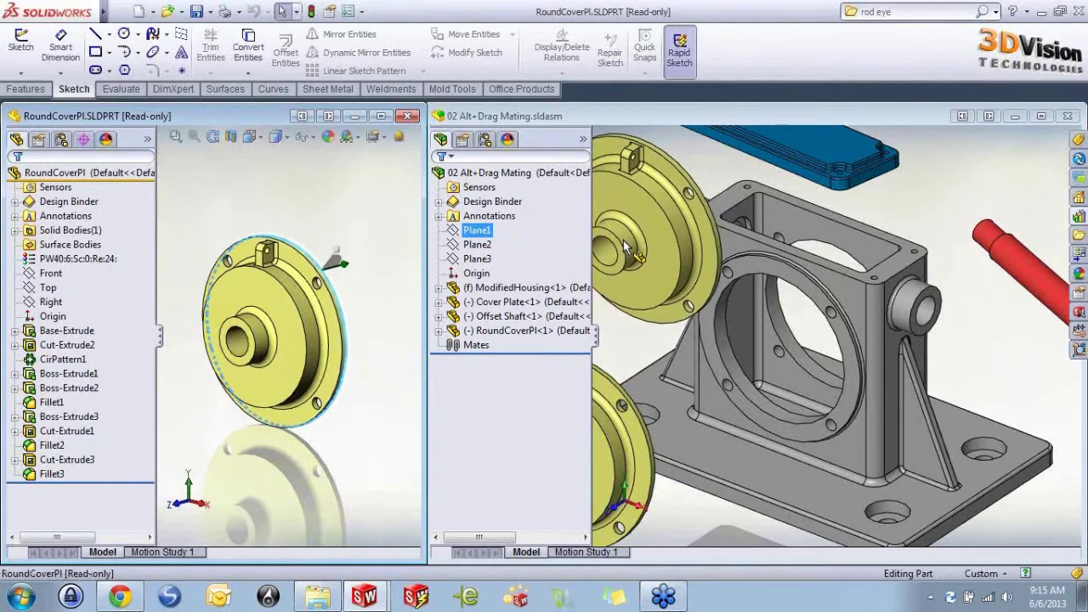
{"action": "left_click_drag", "start_coordinate": [625, 246], "coordinate": [838, 338], "text": "alt"}
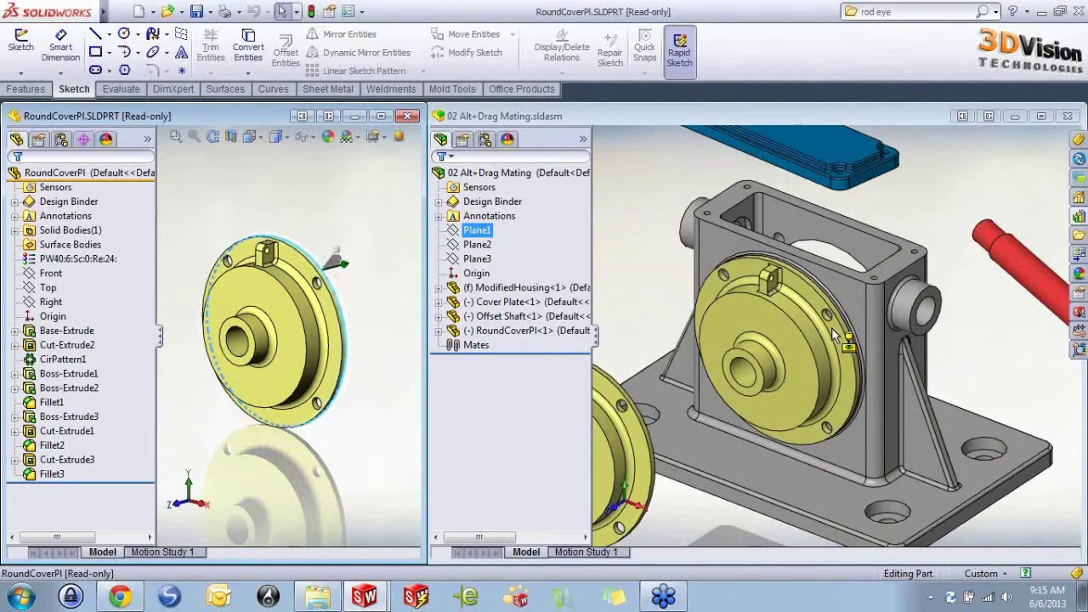
{"action": "left_click_drag", "start_coordinate": [837, 339], "coordinate": [837, 338], "text": "alt"}
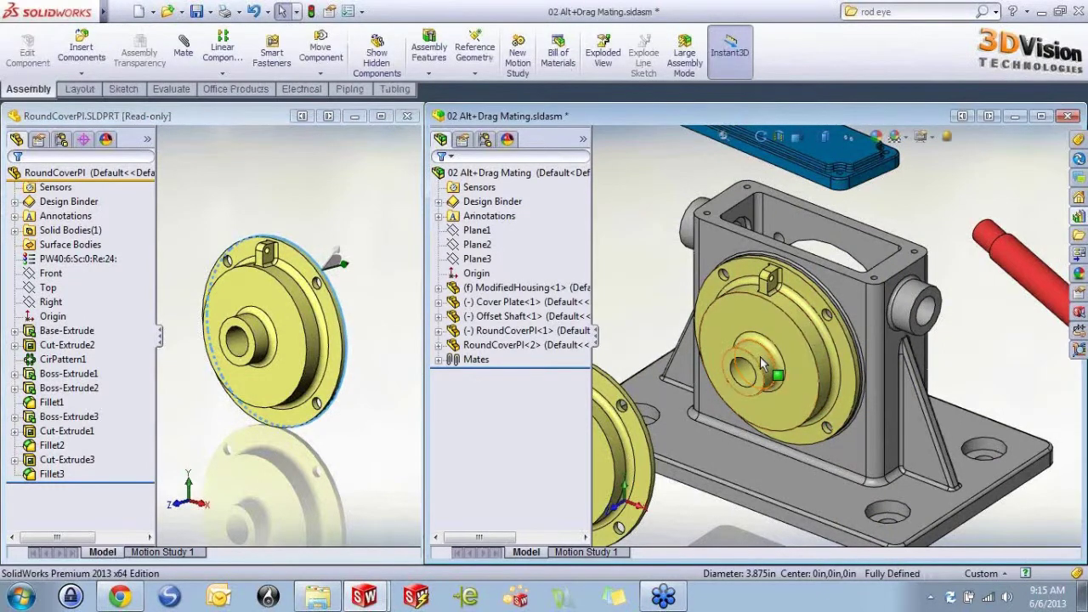
Step: Examine the concentric and coincident mates between the housing and the inserted round cover
{"action": "left_click", "coordinate": [438, 360]}
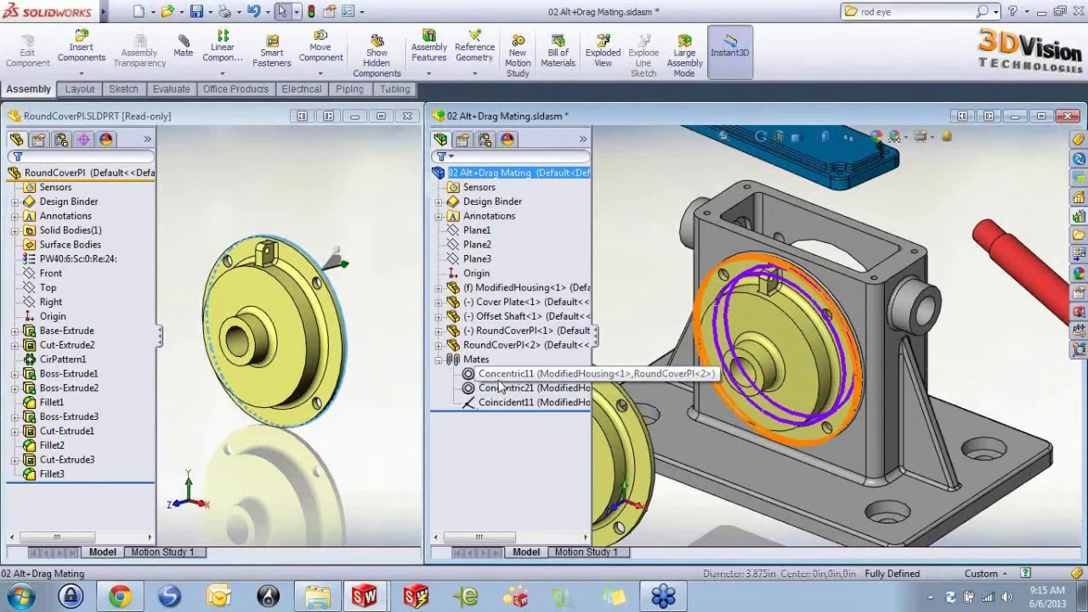
{"action": "left_click", "coordinate": [510, 373]}
{"action": "left_click", "coordinate": [512, 403], "text": "ctrl"}
{"action": "left_click", "coordinate": [513, 404]}
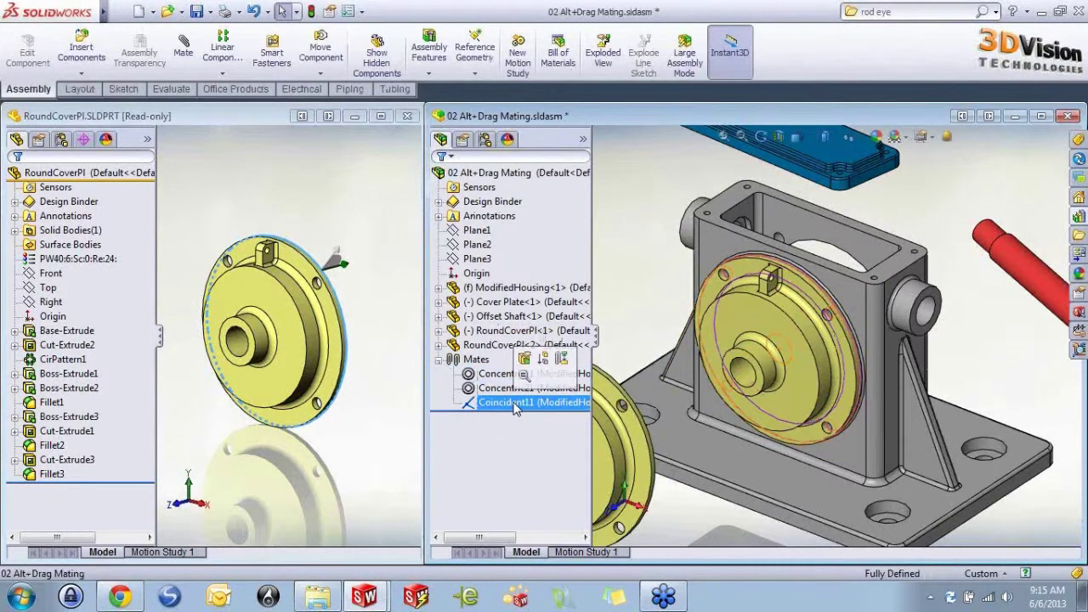
{"action": "left_click", "coordinate": [621, 303]}
Step: Close the RoundCoverPl part, maximize the assembly window, fit the model in view and collapse the mates list
{"action": "left_click", "coordinate": [401, 208]}
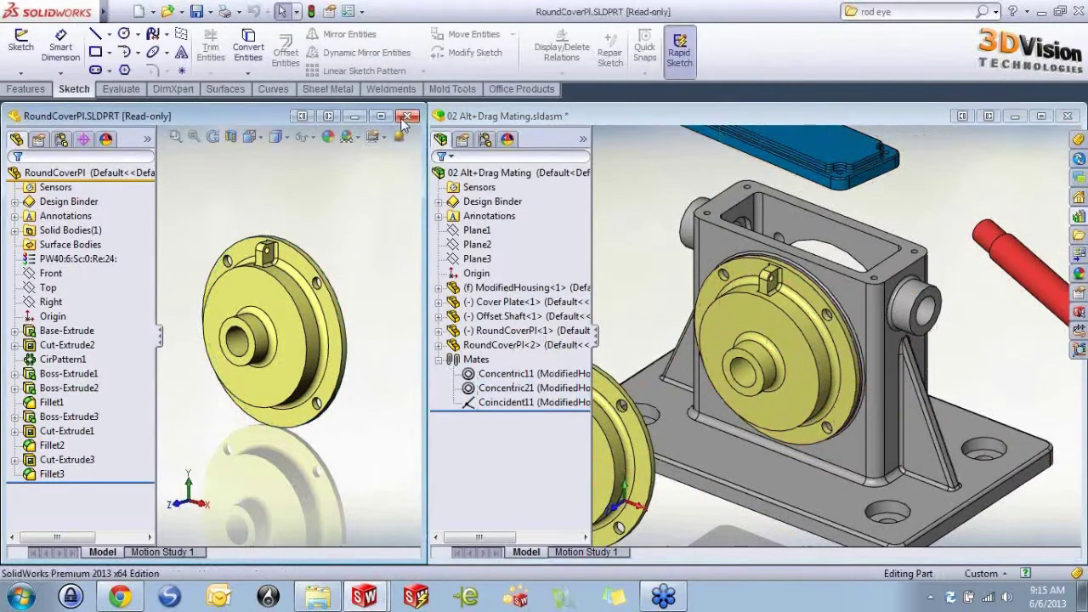
{"action": "left_click", "coordinate": [403, 118]}
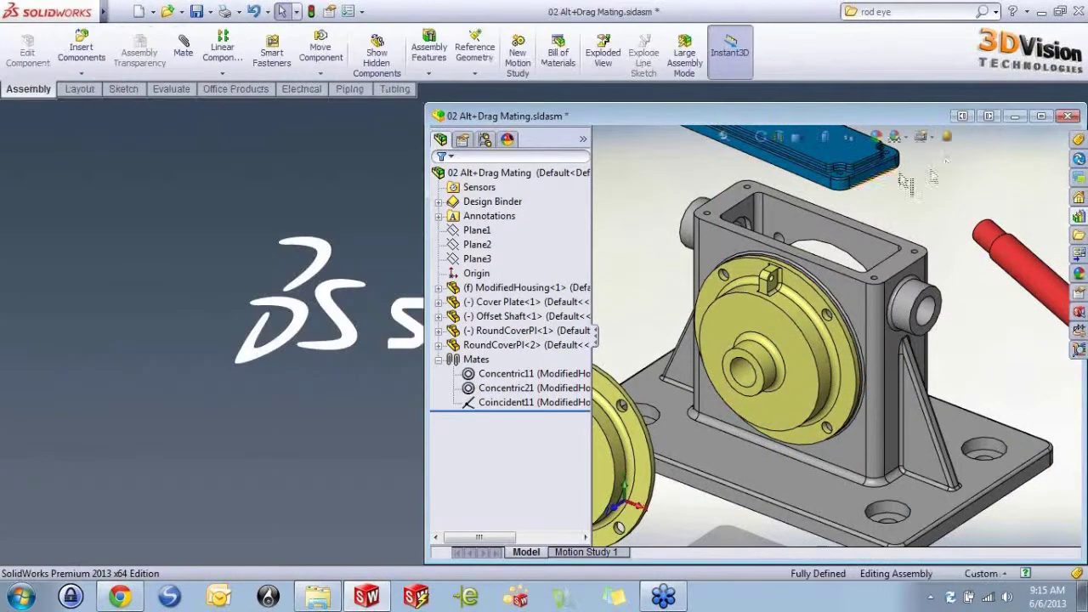
{"action": "left_click", "coordinate": [1041, 115]}
{"action": "key", "text": "f"}
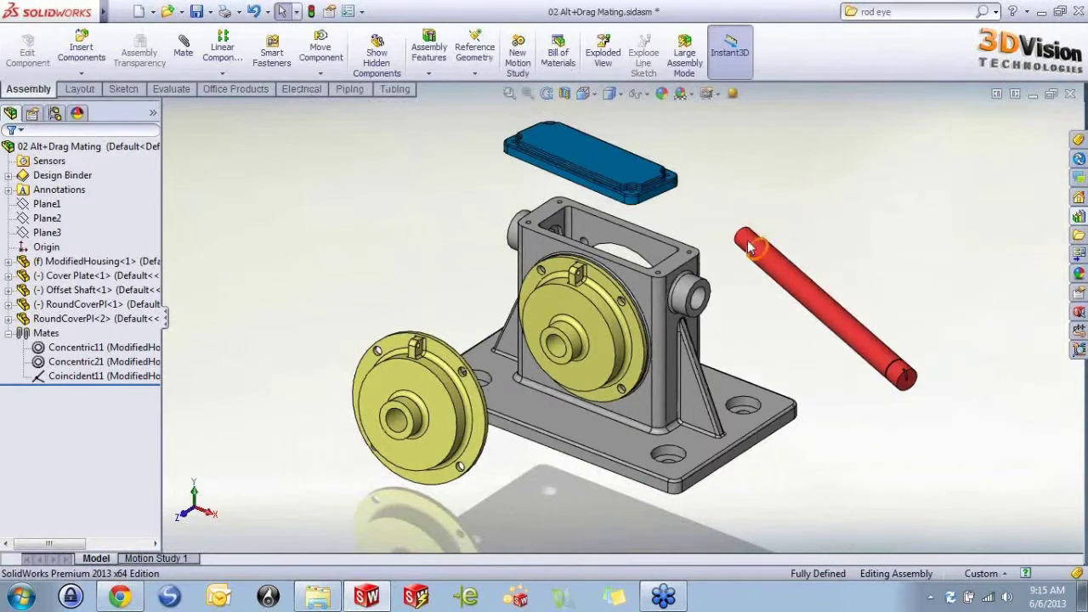
{"action": "left_click", "coordinate": [8, 333]}
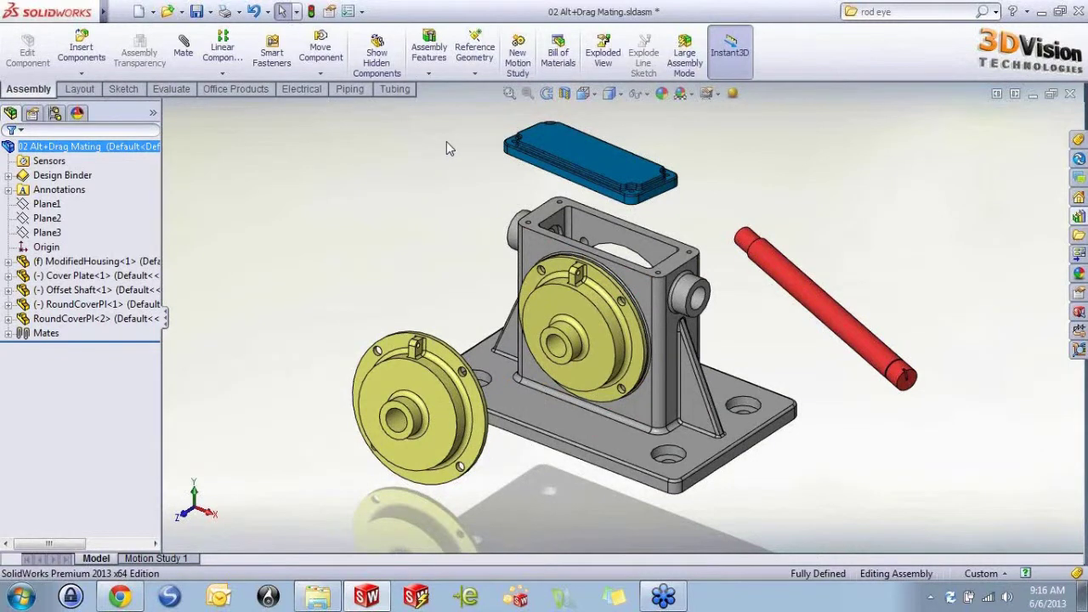
Step: Move the loose round cover beside the housing's open rear side and rotate it so its flat back faces the viewer
{"action": "left_click_drag", "start_coordinate": [416, 396], "coordinate": [369, 266], "text": "alt"}
{"action": "middle_click_drag", "start_coordinate": [664, 321], "coordinate": [482, 294]}
{"action": "middle_click_drag", "start_coordinate": [555, 312], "coordinate": [447, 286], "text": "ctrl"}
{"action": "scroll", "coordinate": [705, 297], "scroll_direction": "down", "scroll_amount": 3}
{"action": "right_click_drag", "start_coordinate": [703, 305], "coordinate": [673, 408]}
{"action": "middle_click_drag", "start_coordinate": [673, 408], "coordinate": [757, 374], "text": "ctrl"}
{"action": "left_click", "coordinate": [786, 327]}
{"action": "mouse_move", "coordinate": [786, 327]}
{"action": "right_mouse_down"}
{"action": "mouse_move", "coordinate": [768, 347]}
{"action": "mouse_move", "coordinate": [817, 325]}
{"action": "mouse_move", "coordinate": [778, 336]}
{"action": "mouse_move", "coordinate": [796, 337]}
{"action": "right_mouse_up"}
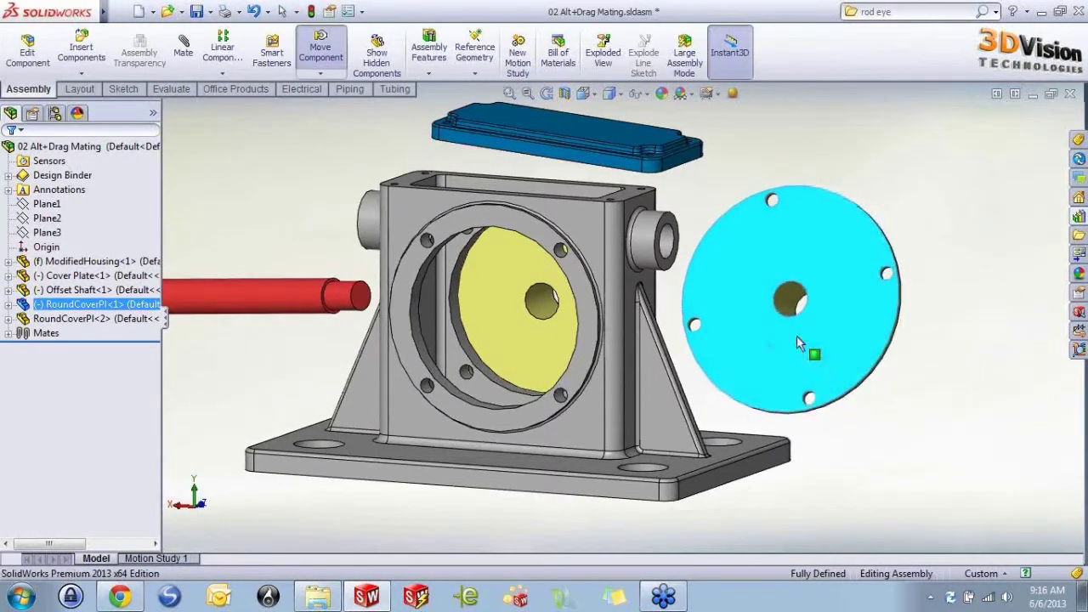
{"action": "left_click", "coordinate": [751, 195]}
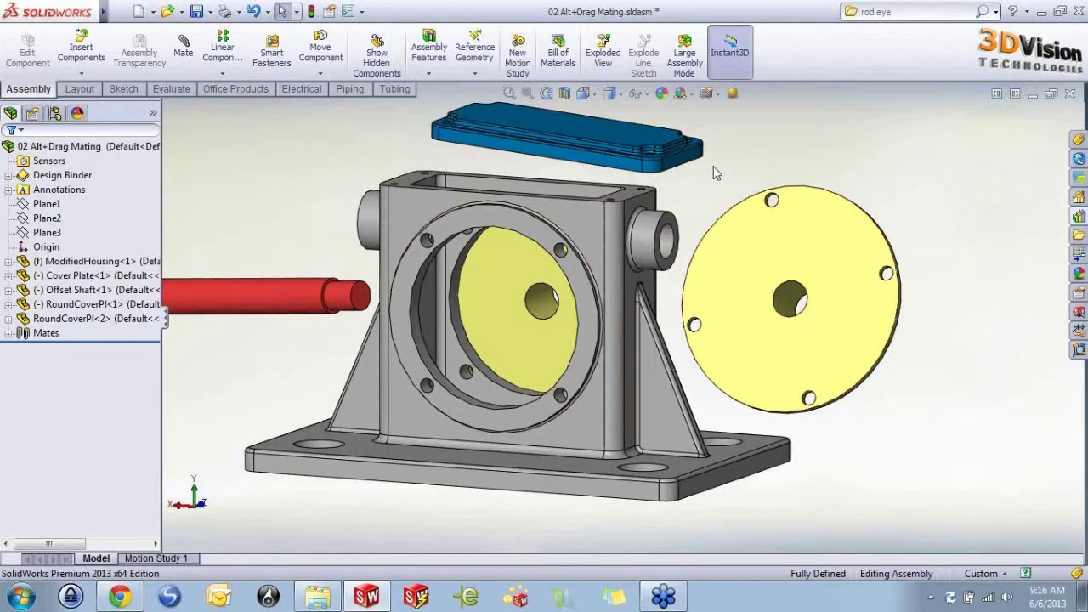
Step: Start a SmartMate from the loose cover's outer circular edge and preview it against the end face of the housing's side boss
{"action": "scroll", "coordinate": [655, 204], "scroll_direction": "down", "scroll_amount": 2}
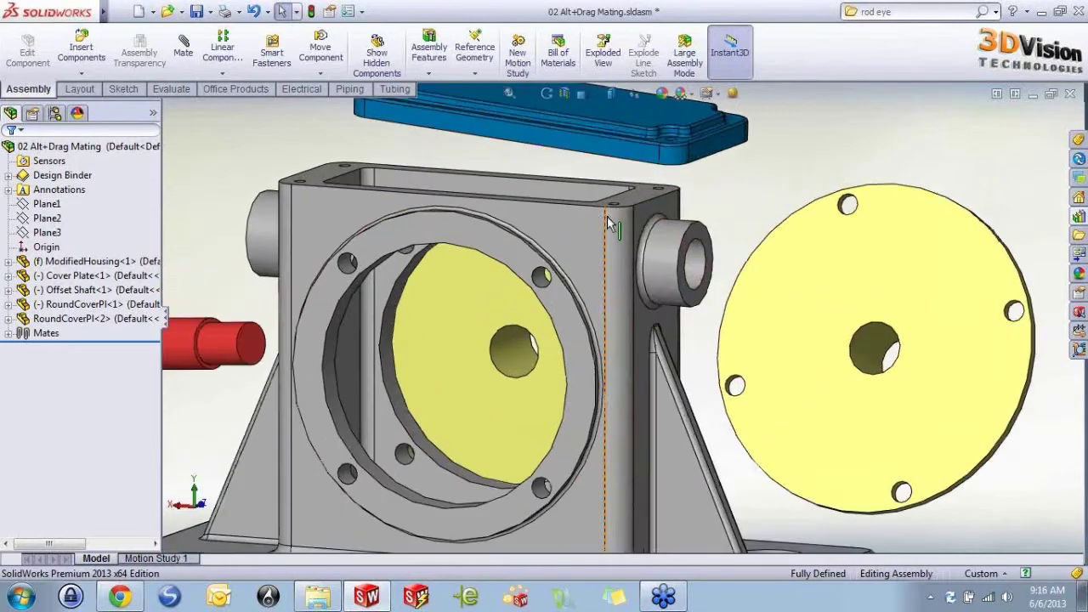
{"action": "scroll", "coordinate": [729, 199], "scroll_direction": "down", "scroll_amount": 2}
{"action": "scroll", "coordinate": [771, 179], "scroll_direction": "up", "scroll_amount": 2}
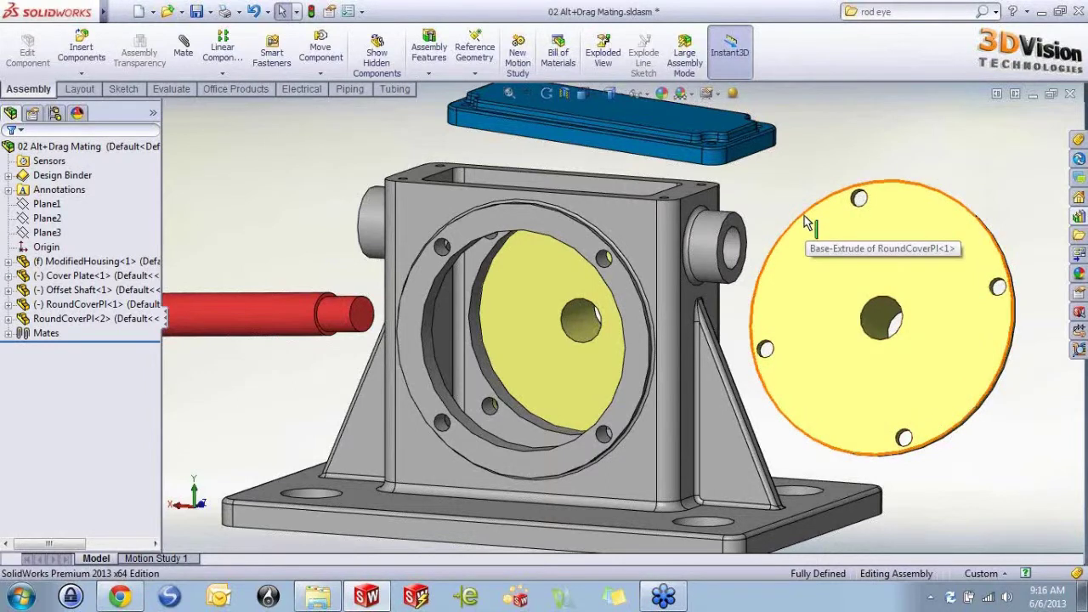
{"action": "scroll", "coordinate": [805, 221], "scroll_direction": "up", "scroll_amount": 1}
{"action": "key", "text": "f"}
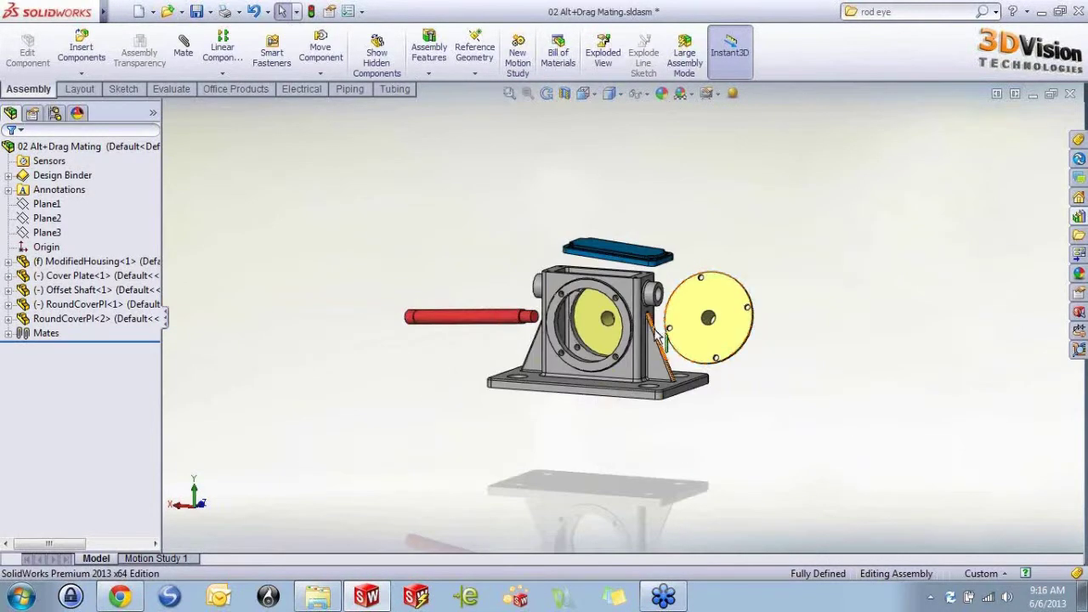
{"action": "scroll", "coordinate": [663, 308], "scroll_direction": "down", "scroll_amount": 5}
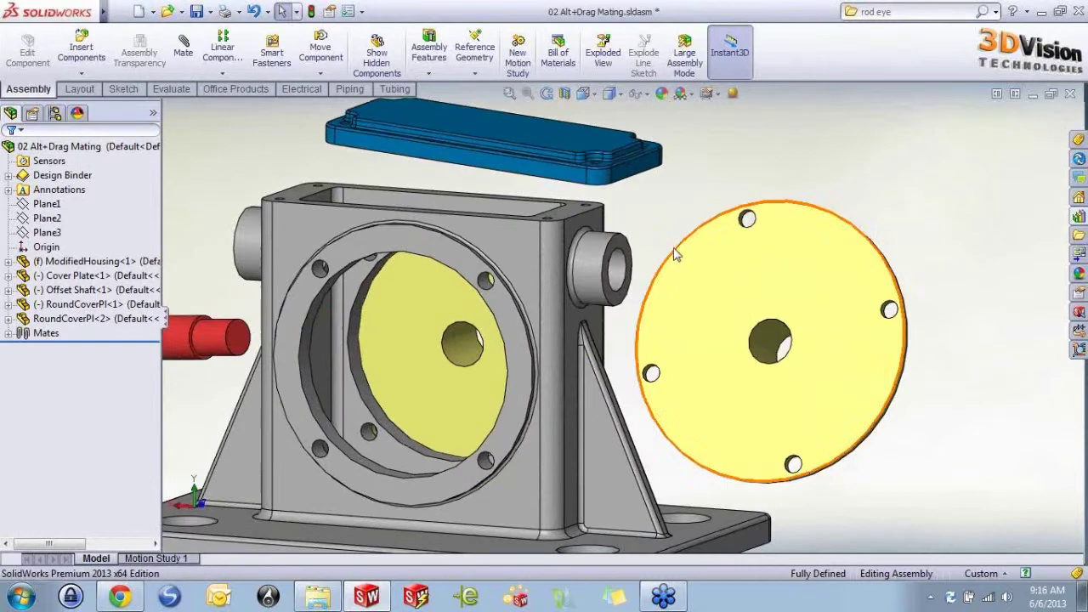
{"action": "left_click_drag", "start_coordinate": [692, 236], "coordinate": [737, 238], "text": "alt"}
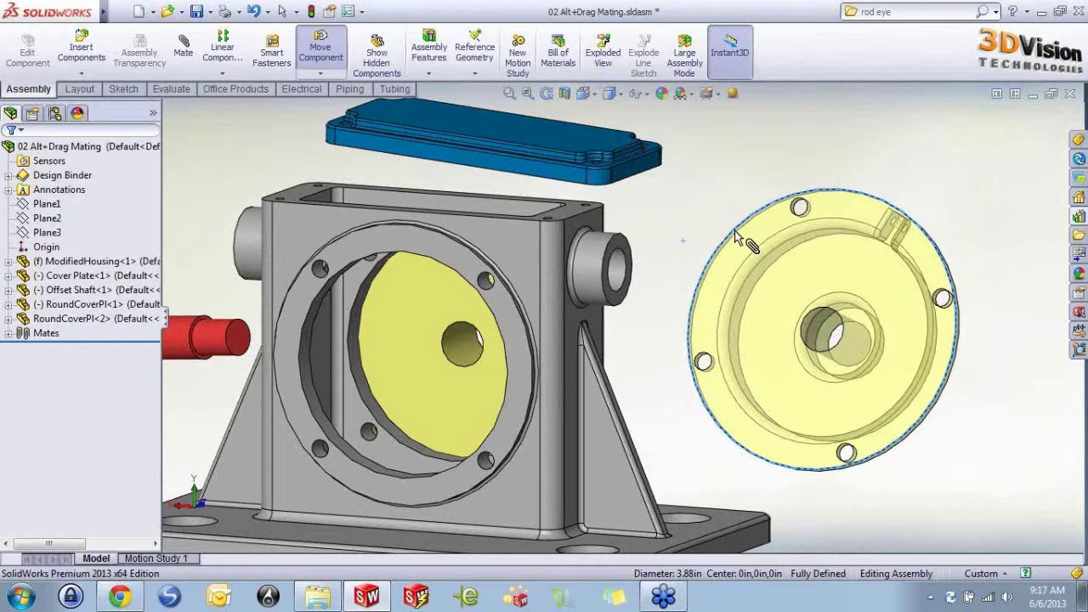
{"action": "left_click_drag", "start_coordinate": [735, 231], "coordinate": [617, 256], "text": "alt"}
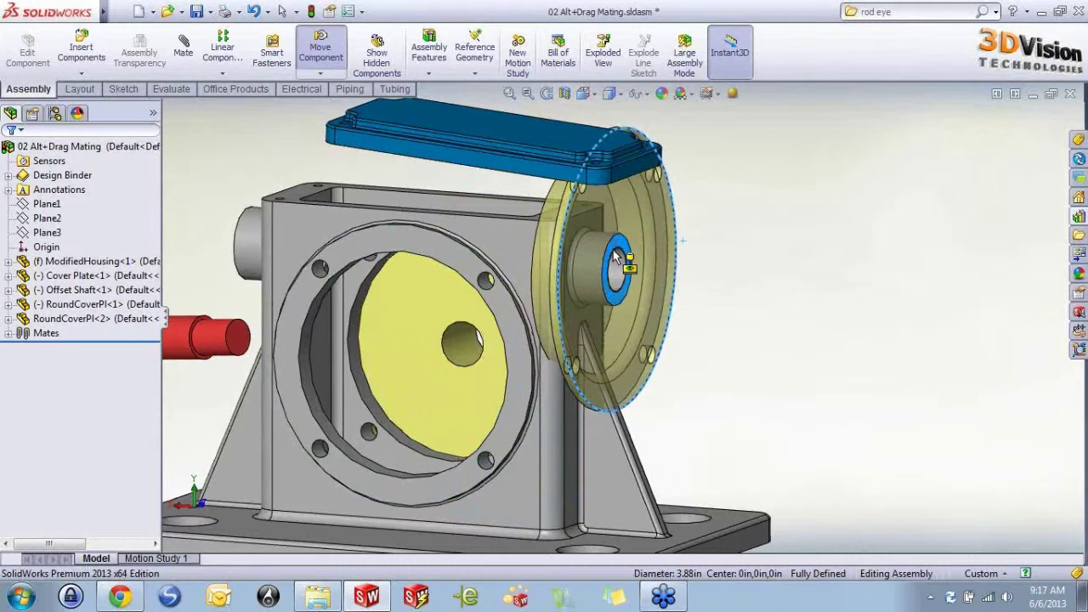
Step: Flip the cover's mate alignment and mate it to the housing's rear circular opening, hub outward and bolt holes aligned
{"action": "key", "text": "alt"}
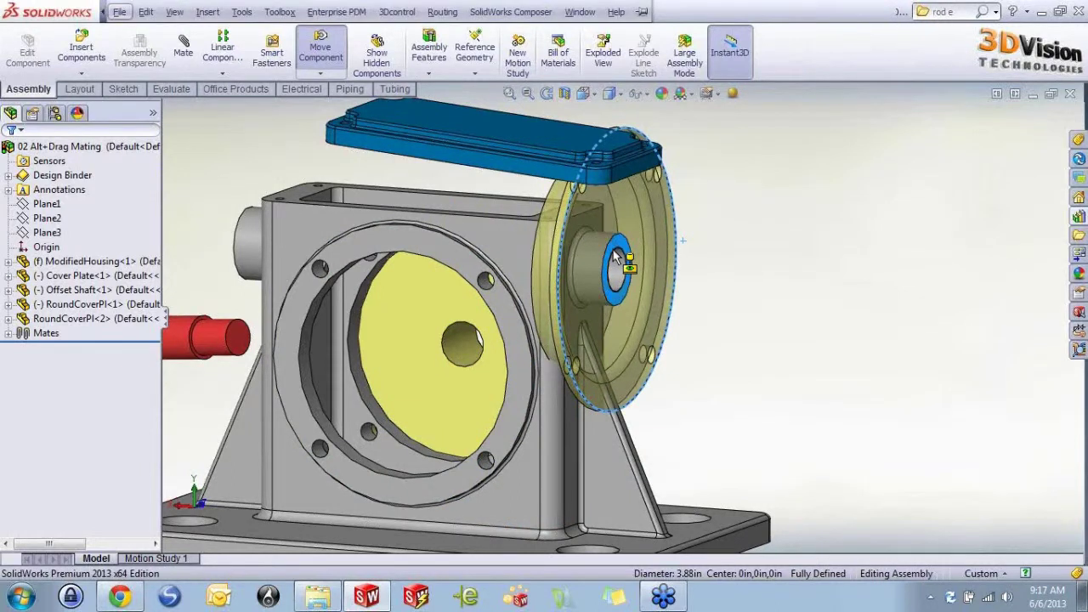
{"action": "key", "text": "Tab"}
{"action": "key", "text": "Tab"}
{"action": "key", "text": "Tab"}
{"action": "key", "text": "Tab"}
{"action": "key", "text": "Tab"}
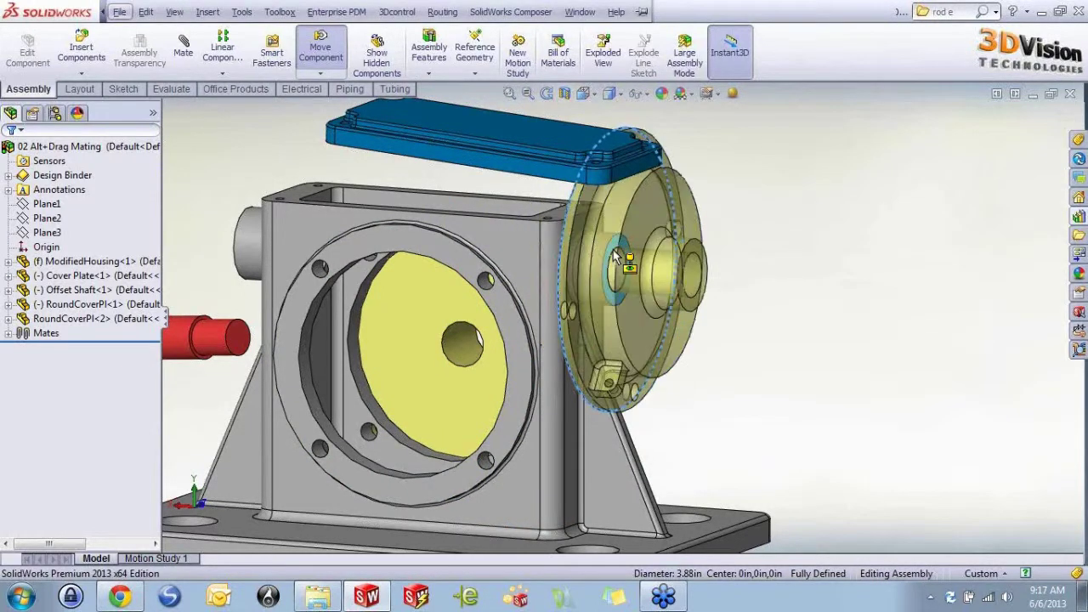
{"action": "key", "text": "Tab"}
{"action": "key", "text": "Tab"}
{"action": "key", "text": "Tab"}
{"action": "key", "text": "Tab"}
{"action": "left_click_drag", "start_coordinate": [616, 255], "coordinate": [459, 258], "text": "alt"}
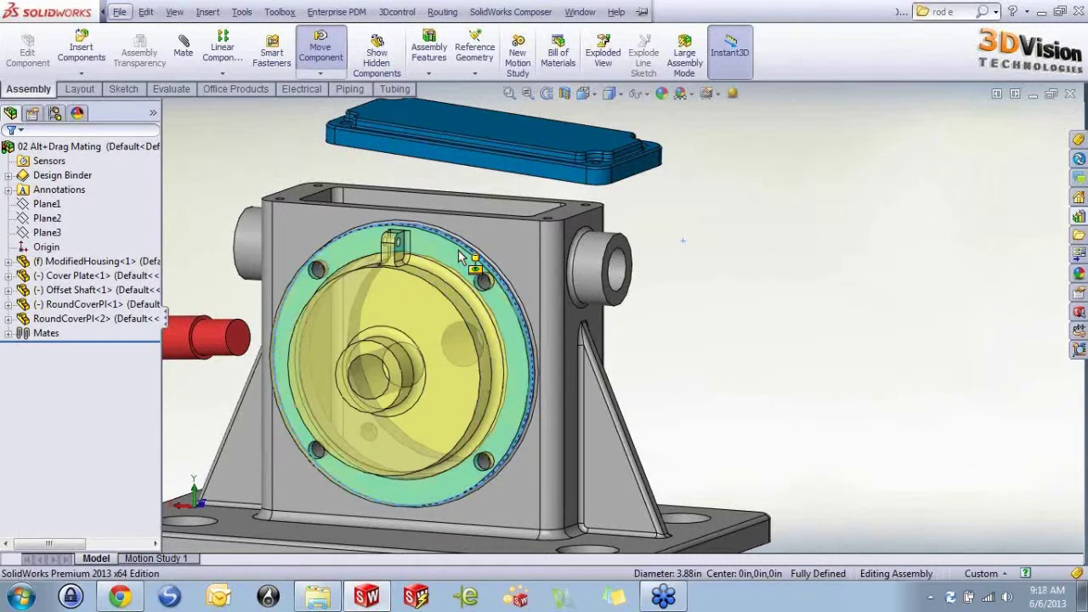
{"action": "left_click_drag", "start_coordinate": [459, 255], "coordinate": [460, 256], "text": "alt"}
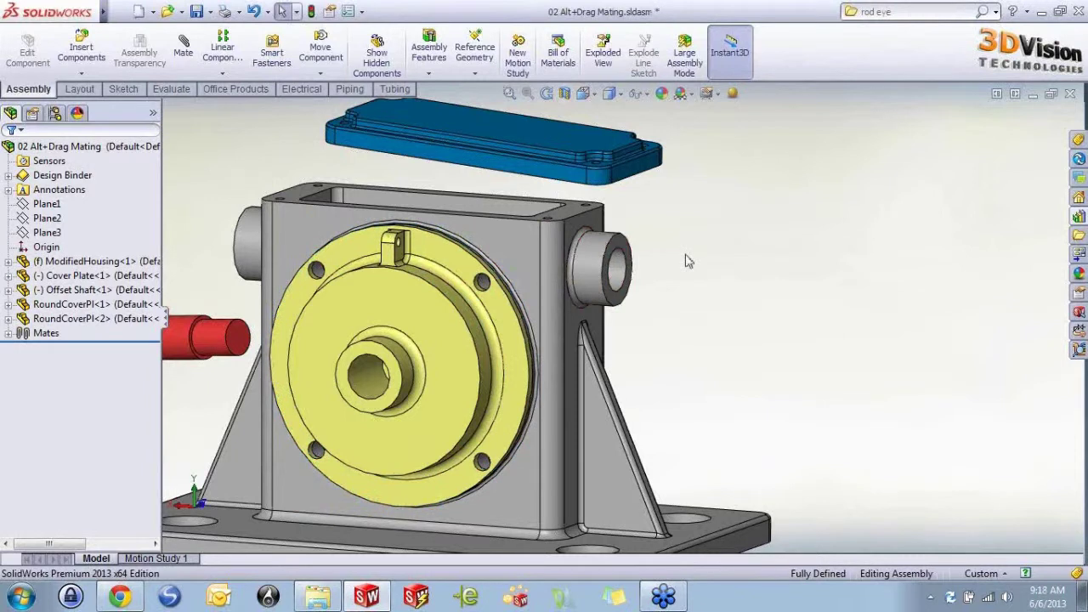
{"action": "left_click_drag", "start_coordinate": [435, 316], "coordinate": [450, 317]}
{"action": "left_click", "coordinate": [721, 345]}
Step: Move the offset shaft next to the bored boss on the housing's side, with its slotted end facing outward
{"action": "scroll", "coordinate": [721, 342], "scroll_direction": "up", "scroll_amount": 2}
{"action": "middle_click_drag", "start_coordinate": [518, 330], "coordinate": [724, 360]}
{"action": "scroll", "coordinate": [444, 323], "scroll_direction": "down", "scroll_amount": 4}
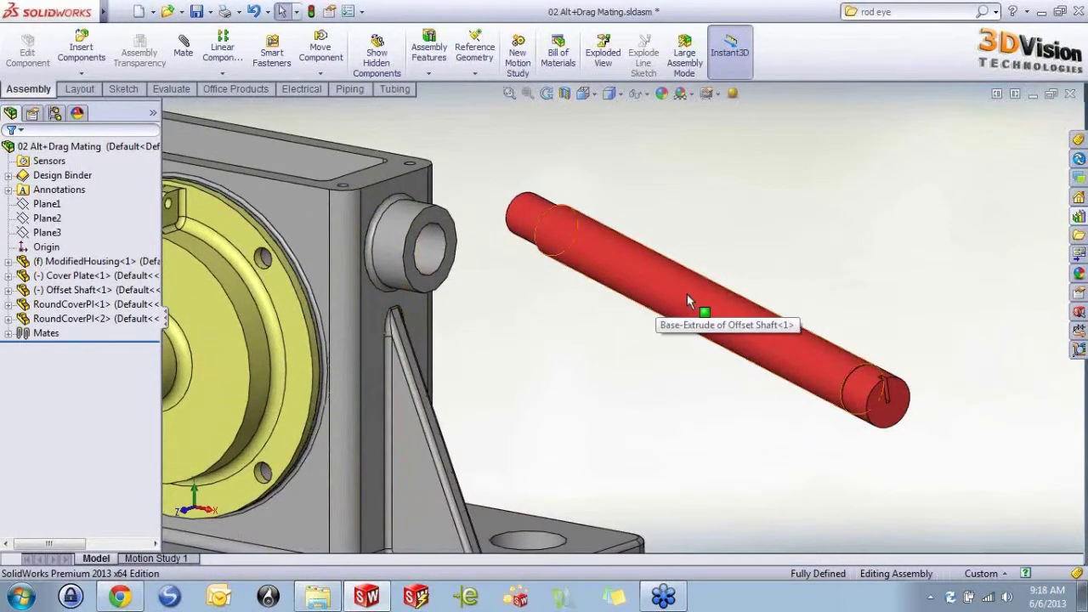
{"action": "key", "text": "alt"}
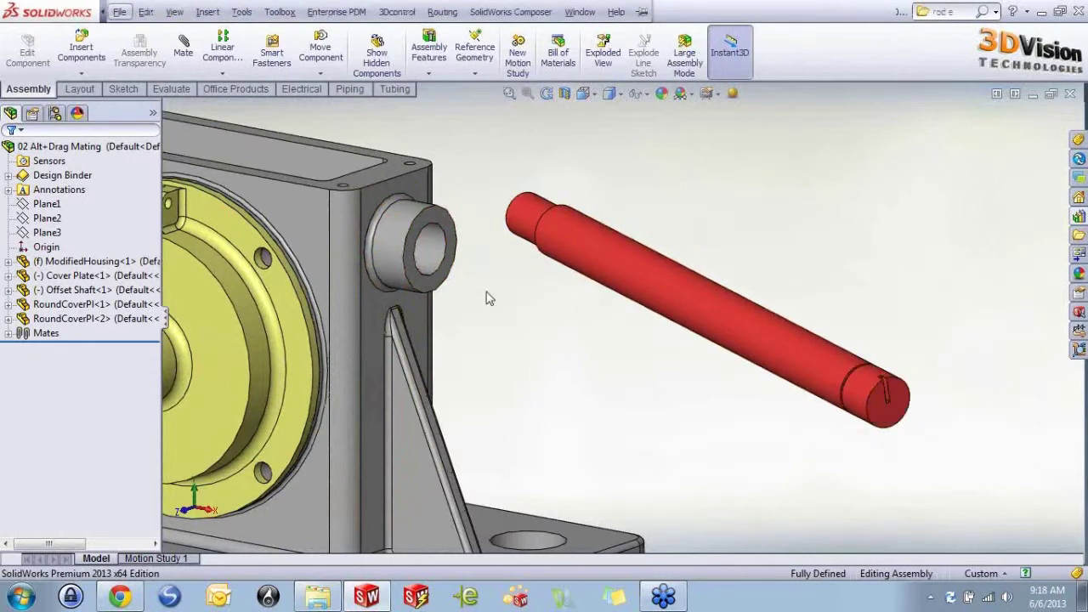
{"action": "left_click_drag", "start_coordinate": [727, 327], "coordinate": [430, 202], "text": "alt"}
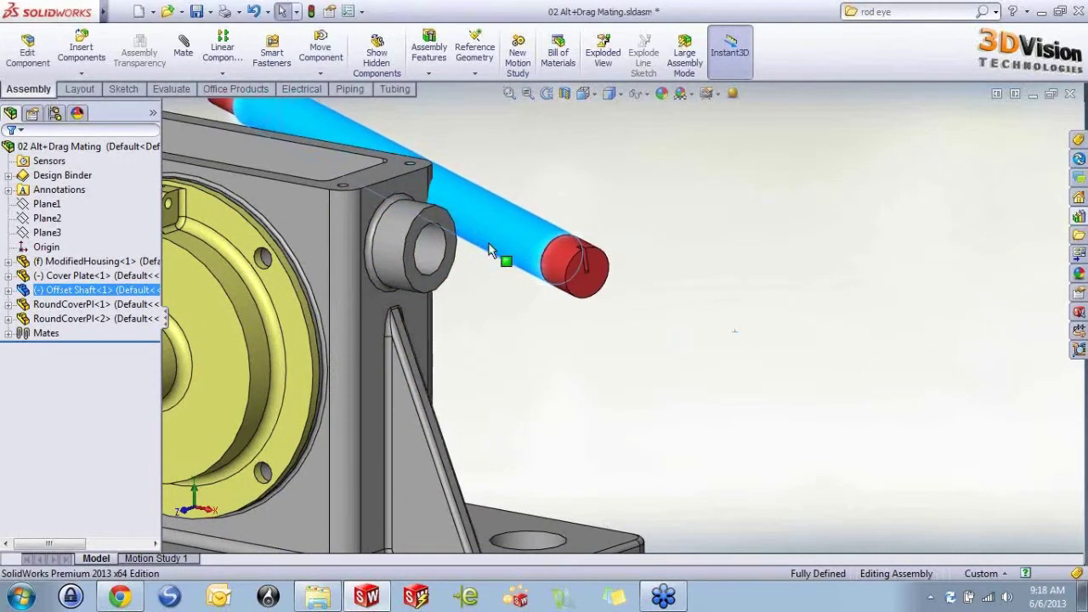
Step: SmartMate the circular edge near the shaft's slotted end to the bore edge of the housing's side boss
{"action": "scroll", "coordinate": [493, 250], "scroll_direction": "down", "scroll_amount": 5}
{"action": "left_click", "coordinate": [571, 361]}
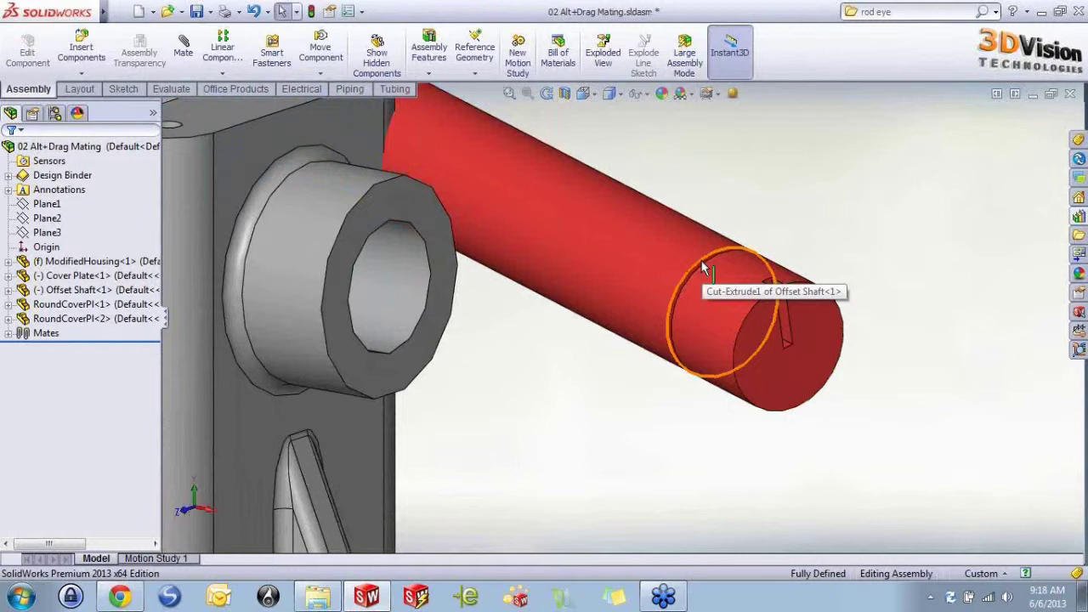
{"action": "left_click_drag", "start_coordinate": [702, 268], "coordinate": [408, 228], "text": "alt"}
Step: Rotate the loose cover plate above the housing so its underside and corner bolt holes face the viewer
{"action": "mouse_move", "coordinate": [459, 251]}
{"action": "middle_mouse_down"}
{"action": "mouse_move", "coordinate": [510, 257]}
{"action": "mouse_move", "coordinate": [456, 272]}
{"action": "middle_mouse_up"}
{"action": "left_click_drag", "start_coordinate": [457, 272], "coordinate": [468, 408]}
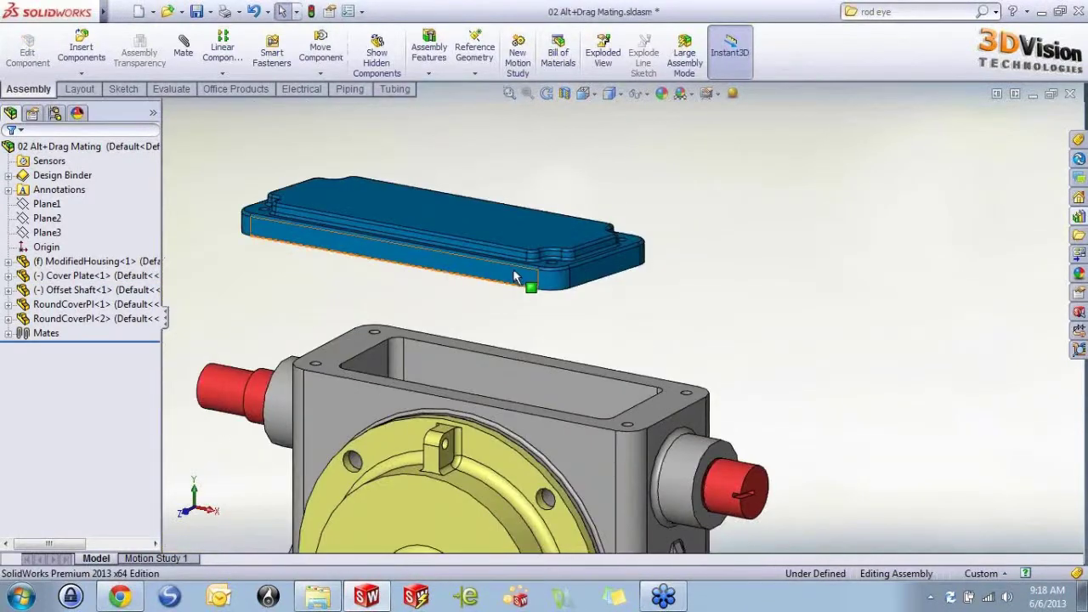
{"action": "left_click_drag", "start_coordinate": [525, 284], "coordinate": [601, 255], "text": "alt"}
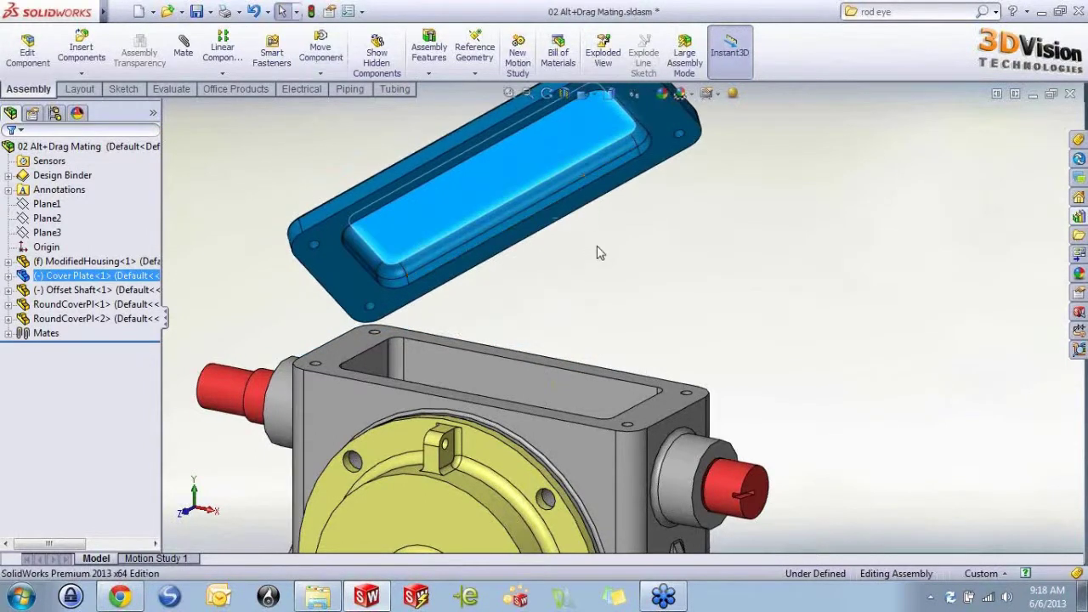
{"action": "left_click", "coordinate": [602, 258]}
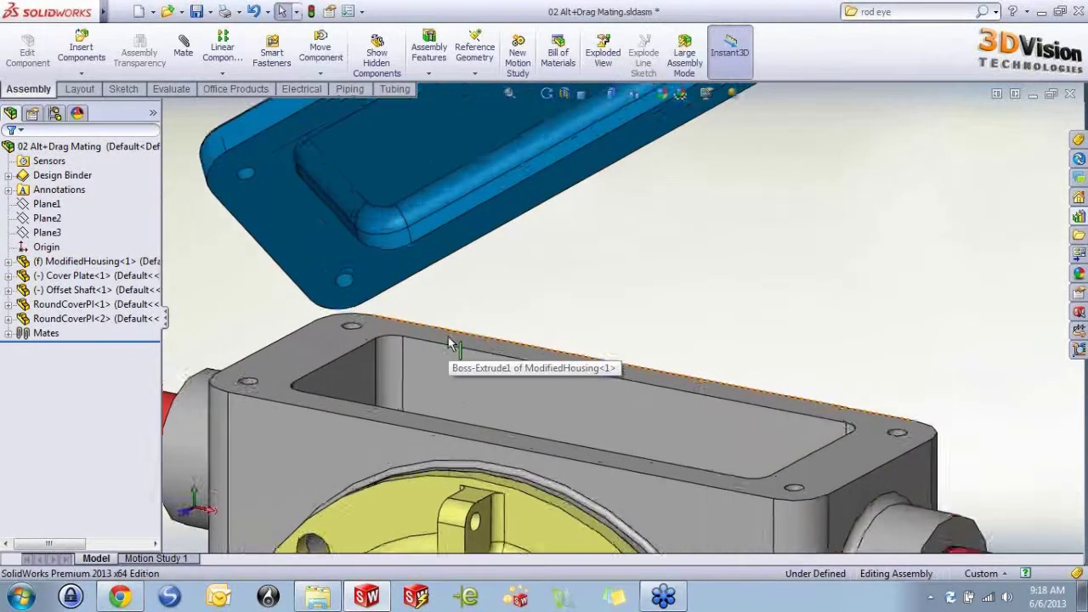
Step: SmartMate the cover plate's corner hole edge to the housing's rear corner hole, and swing the plate about that hole
{"action": "scroll", "coordinate": [448, 336], "scroll_direction": "down", "scroll_amount": 3}
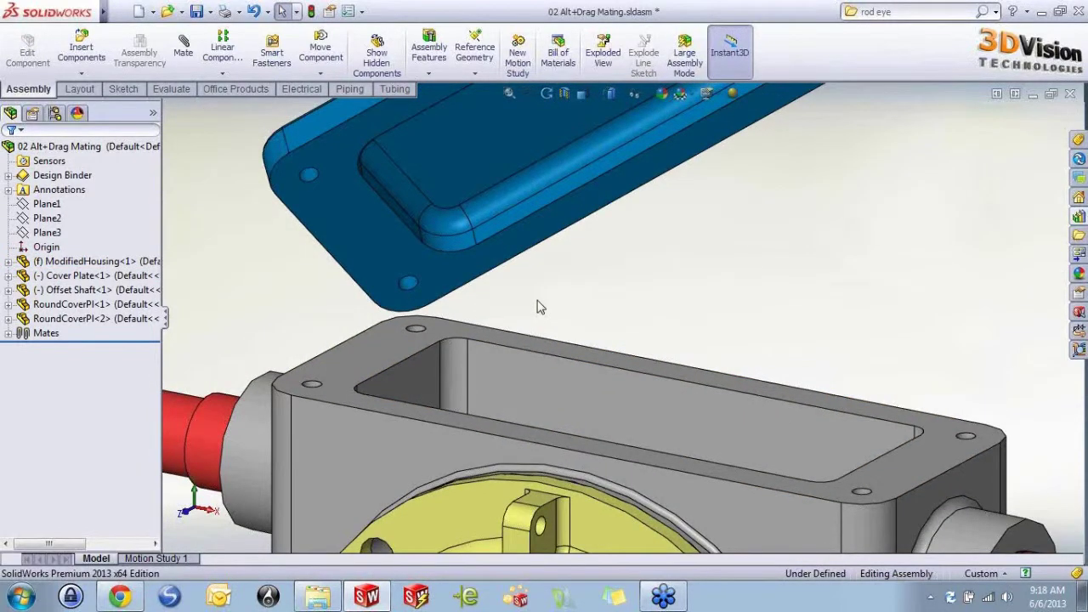
{"action": "left_click_drag", "start_coordinate": [409, 283], "coordinate": [421, 332], "text": "alt"}
{"action": "left_click_drag", "start_coordinate": [824, 350], "coordinate": [705, 460]}
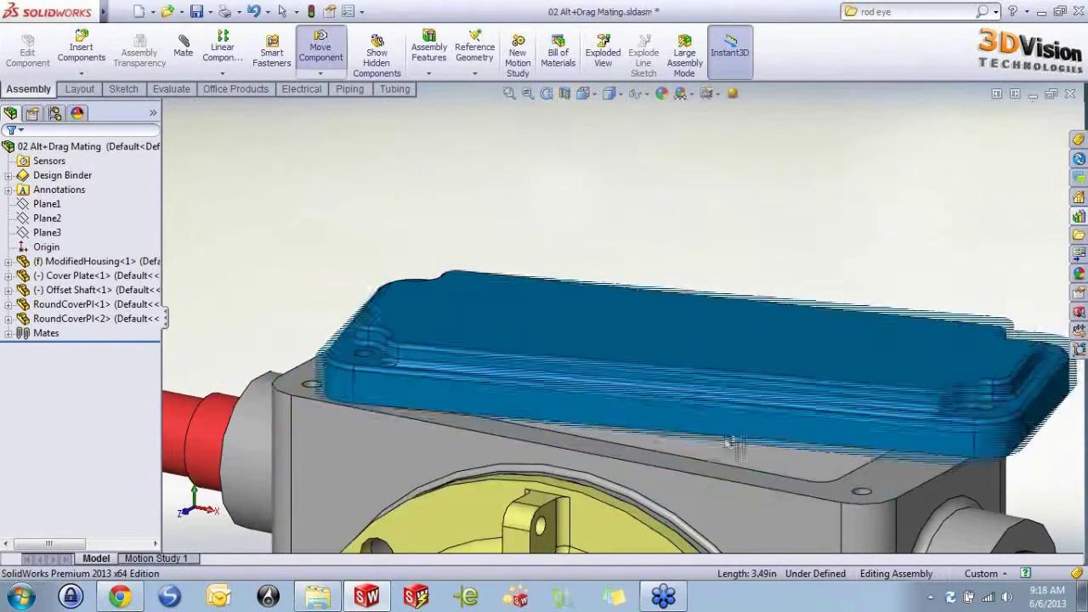
Step: Align the cover plate's long side face with the housing's front face using a coincident mate, and fit the whole assembly in view
{"action": "scroll", "coordinate": [816, 485], "scroll_direction": "down", "scroll_amount": 2}
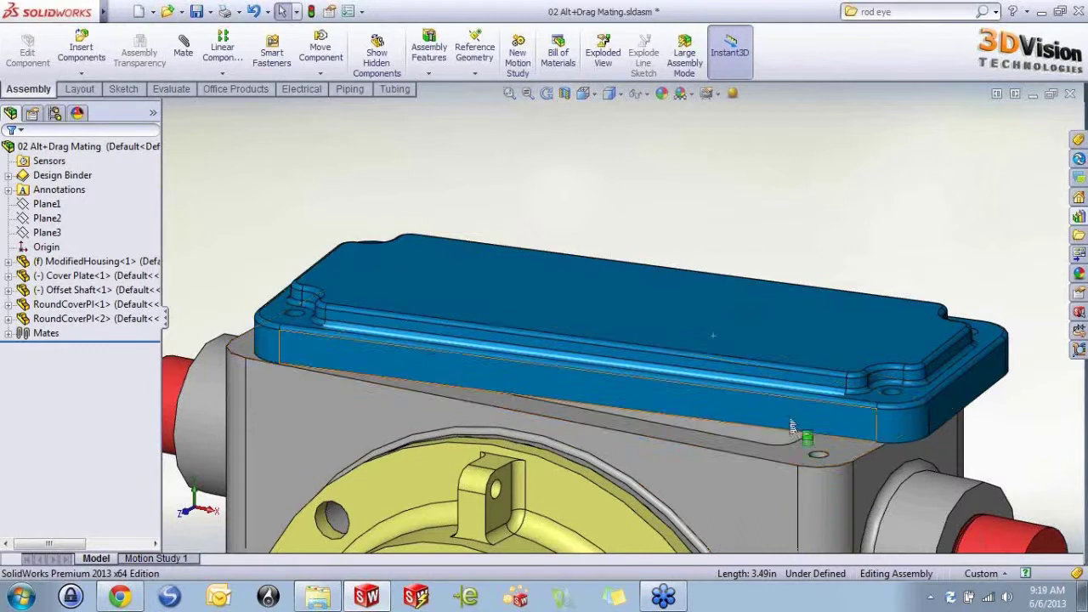
{"action": "left_click_drag", "start_coordinate": [791, 423], "coordinate": [642, 232], "text": "alt"}
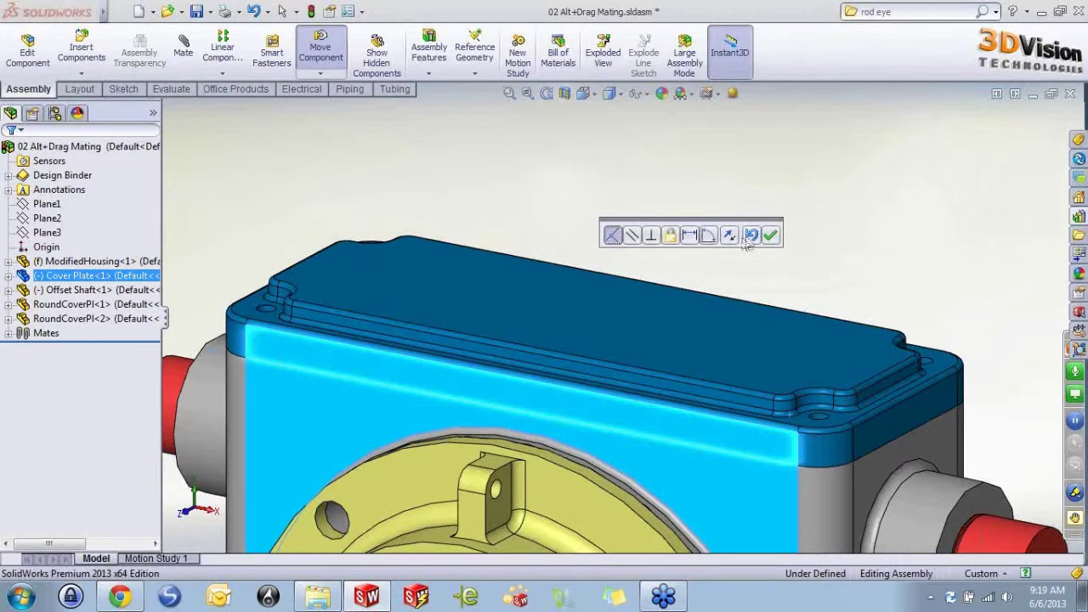
{"action": "left_click", "coordinate": [770, 236]}
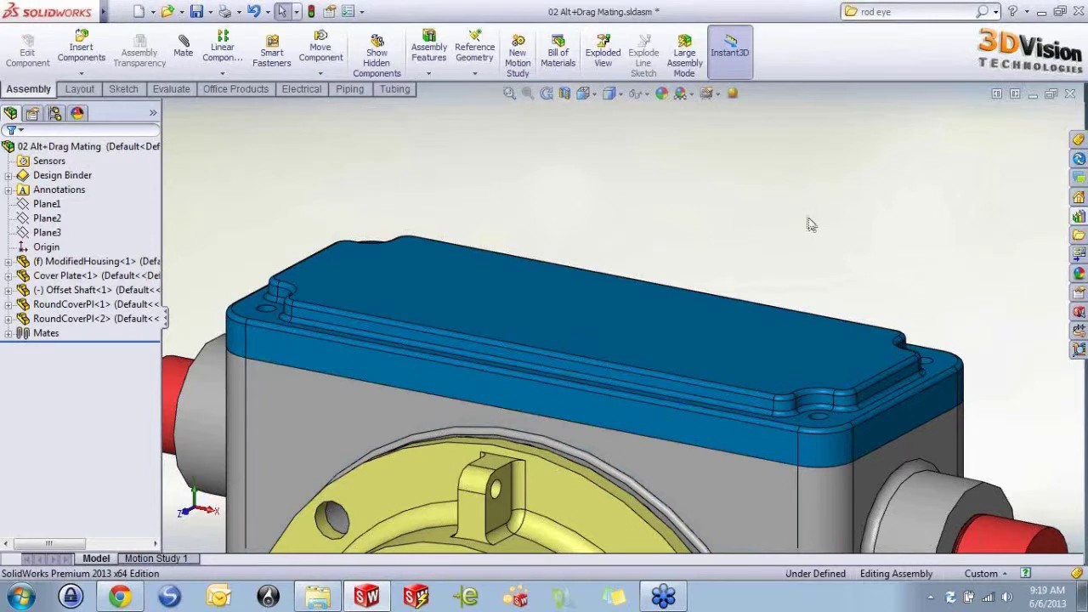
{"action": "key", "text": "z"}
{"action": "key", "text": "z"}
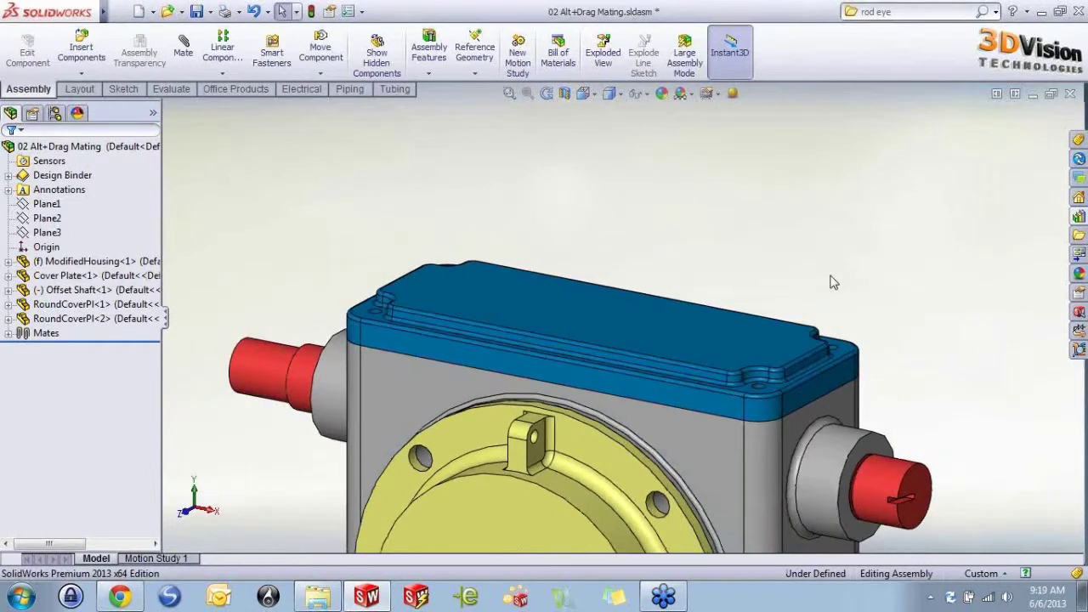
{"action": "middle_click_drag", "start_coordinate": [927, 340], "coordinate": [852, 216], "text": "ctrl"}
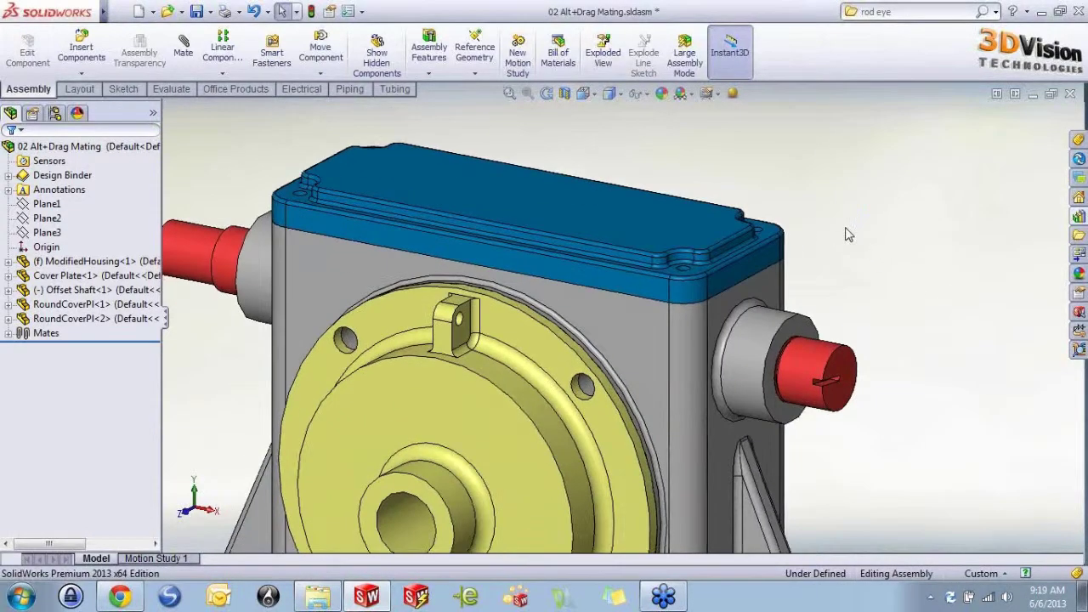
{"action": "key", "text": "z"}
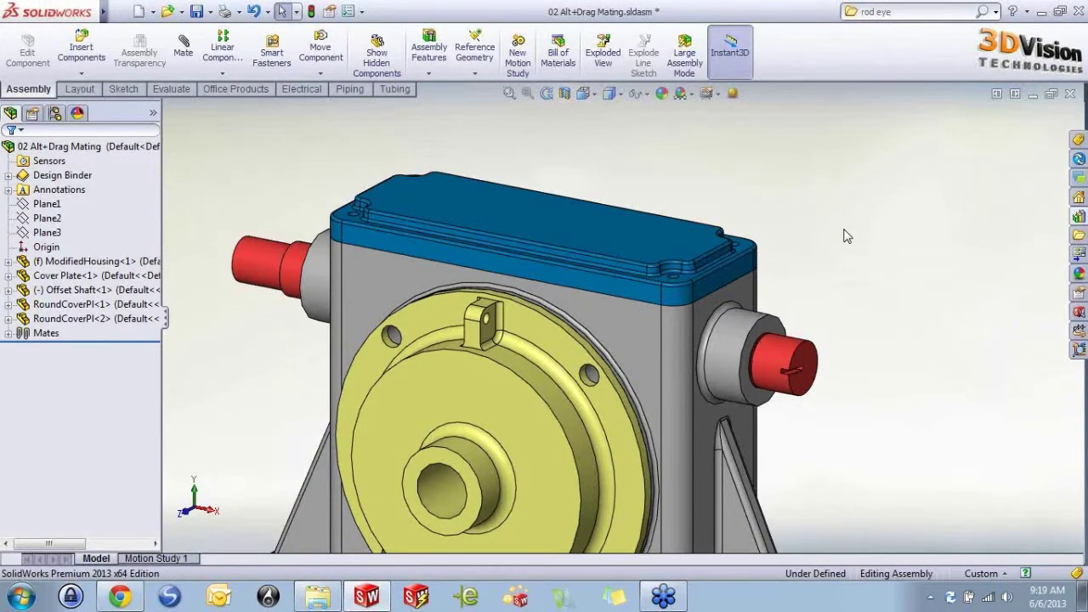
{"action": "key", "text": "f"}
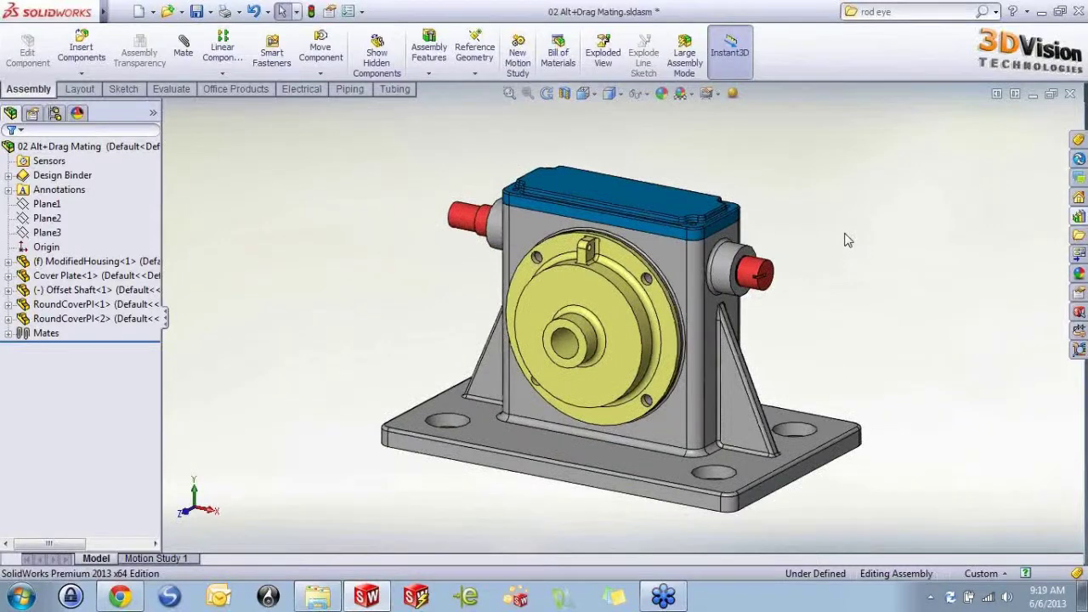